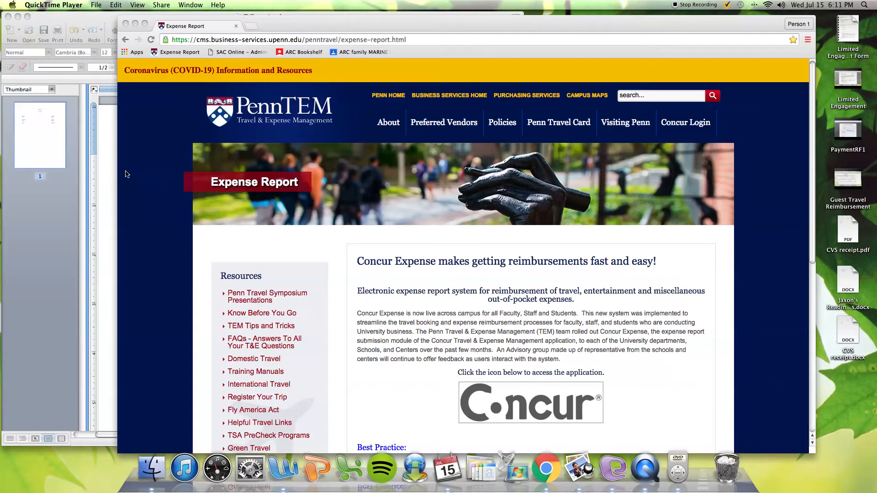
Search the Penn site for Concur and follow the Concur Expense result to its sign-in
{"action": "left_click", "coordinate": [397, 101]}
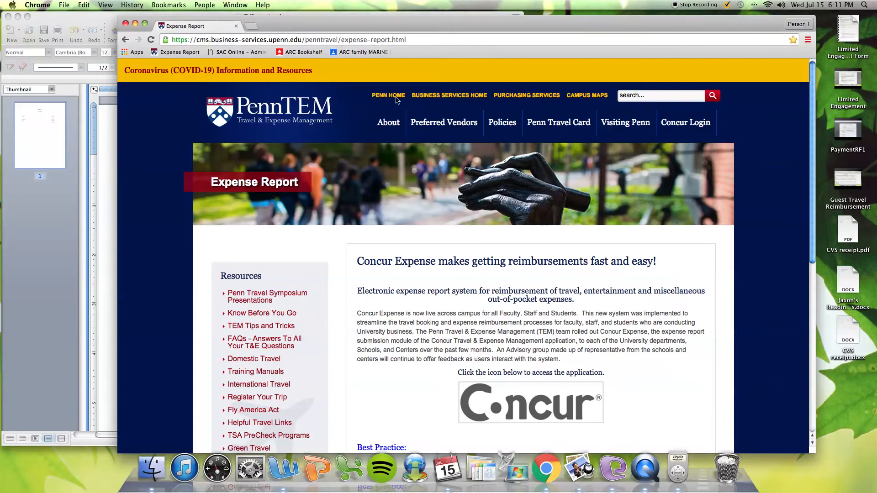
{"action": "left_click", "coordinate": [396, 97]}
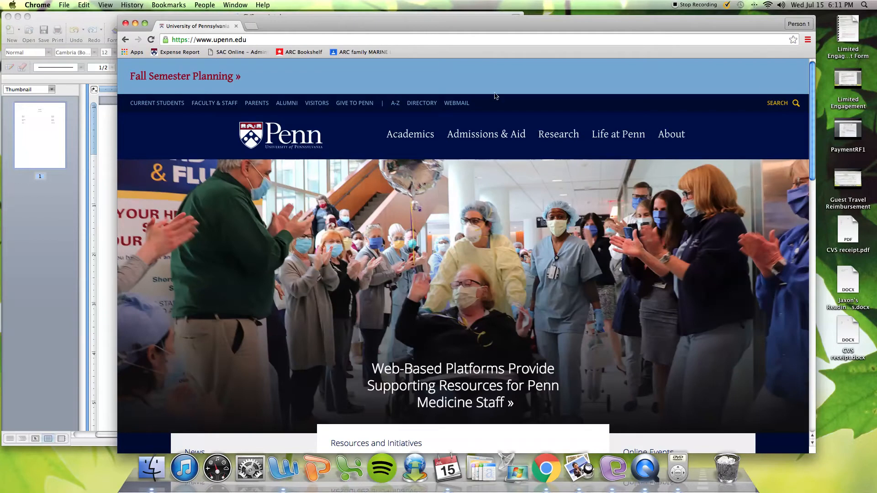
{"action": "left_click", "coordinate": [772, 103]}
{"action": "left_click", "coordinate": [613, 108]}
{"action": "type", "text": "c"}
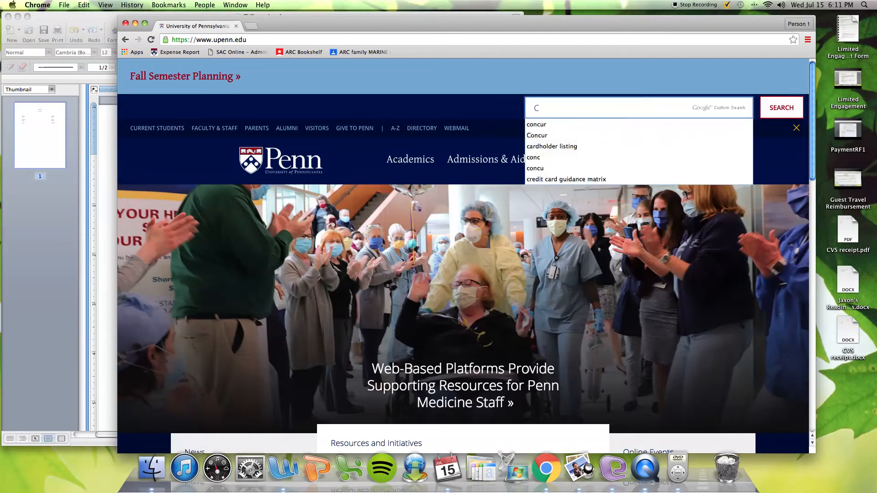
{"action": "type", "text": "on"}
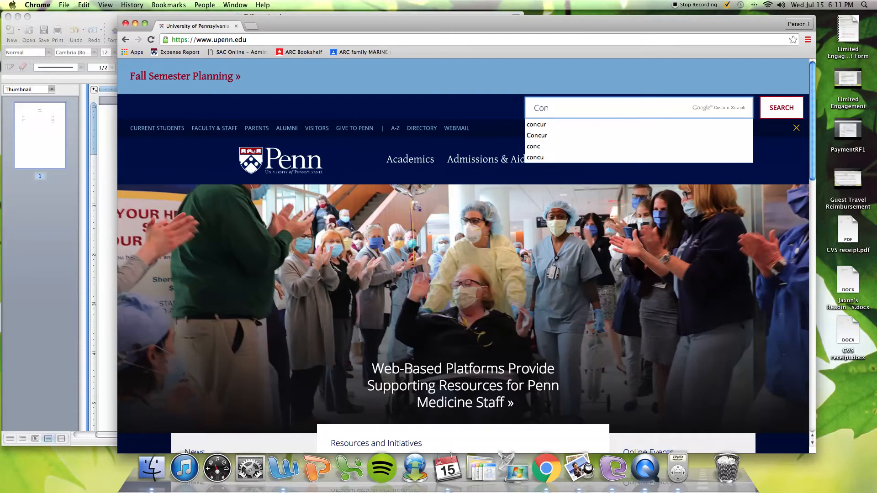
{"action": "left_click", "coordinate": [538, 136]}
{"action": "left_click", "coordinate": [798, 107]}
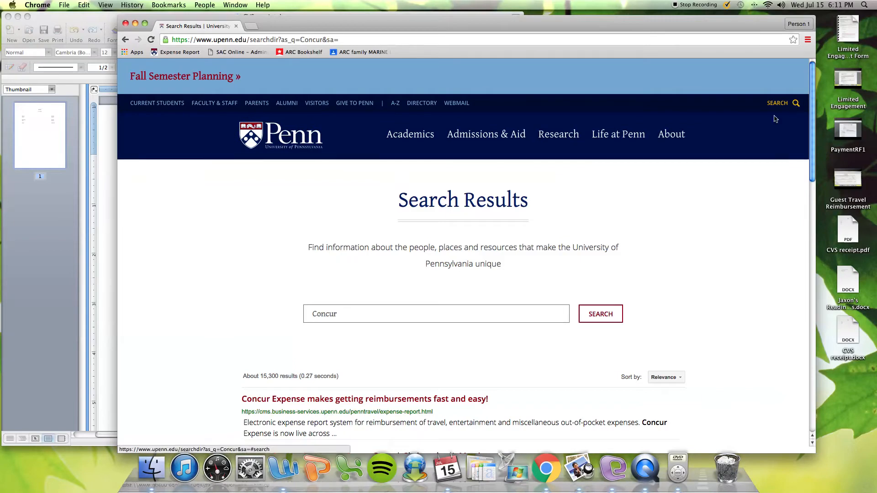
{"action": "left_click", "coordinate": [400, 400]}
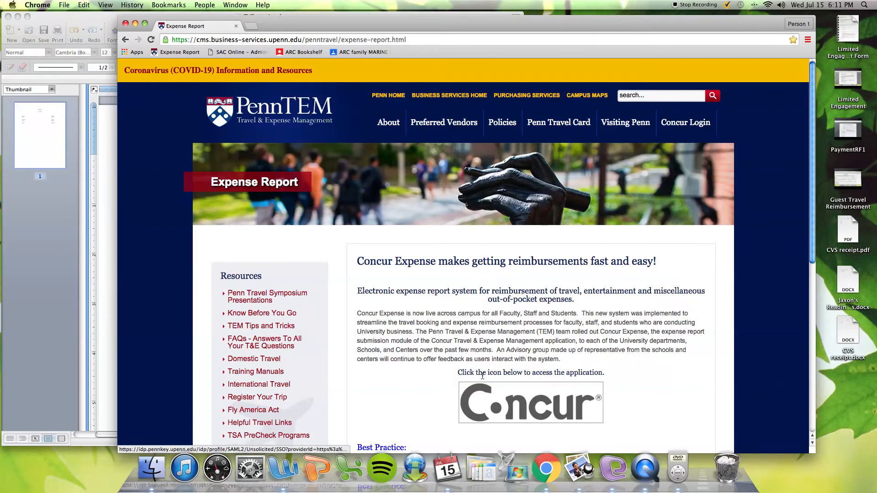
{"action": "left_click", "coordinate": [516, 412]}
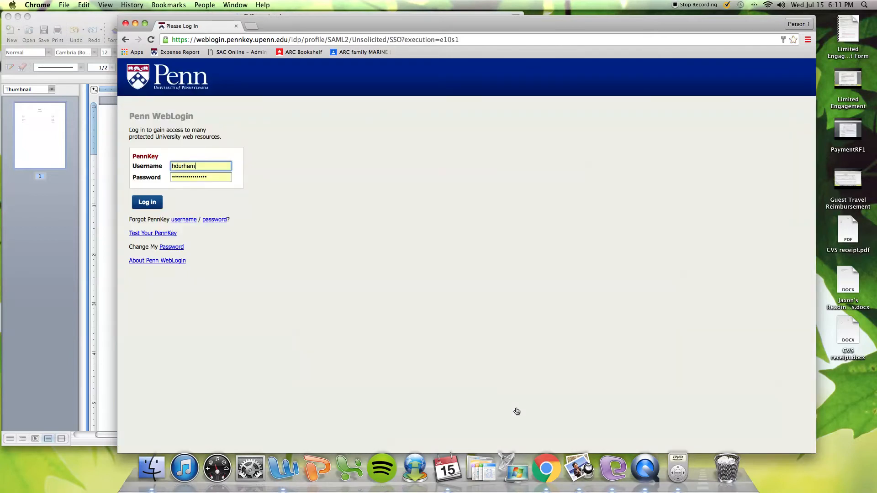
Log in through Penn WebLogin with the autofilled PennKey username and password
{"action": "left_click", "coordinate": [151, 206]}
{"action": "left_click", "coordinate": [150, 205]}
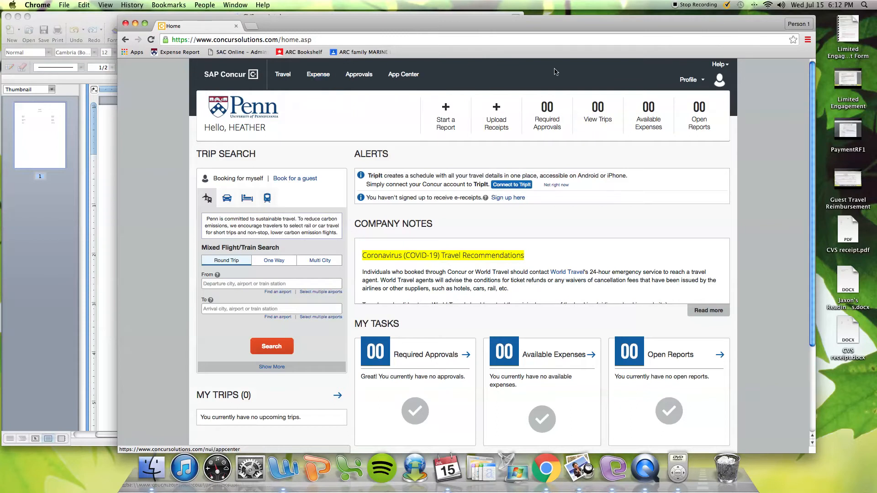
Open Profile Settings from the Profile menu at the top right
{"action": "left_click", "coordinate": [695, 81]}
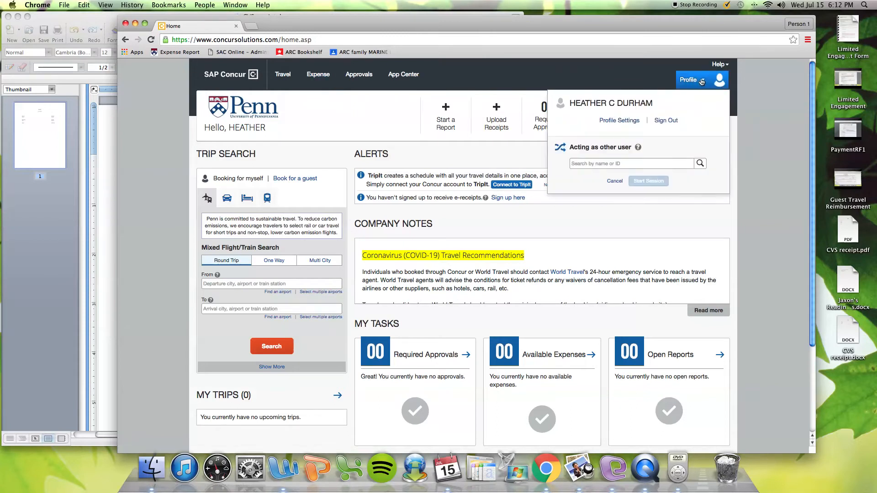
{"action": "left_click", "coordinate": [620, 121]}
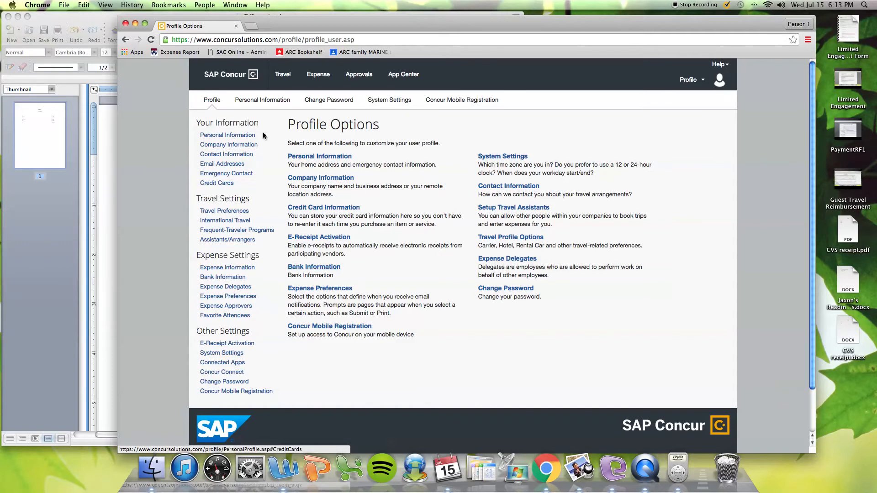
Go to Expense and start a new expense report
{"action": "left_click", "coordinate": [322, 81]}
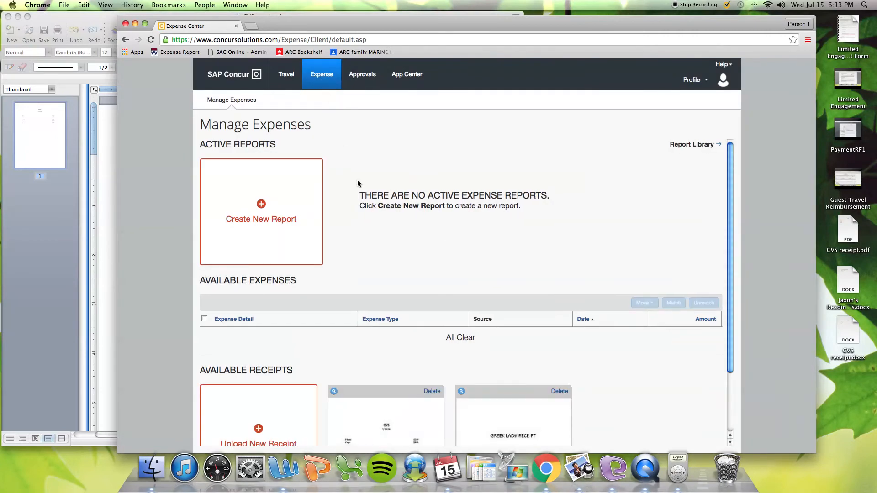
{"action": "left_click", "coordinate": [256, 241]}
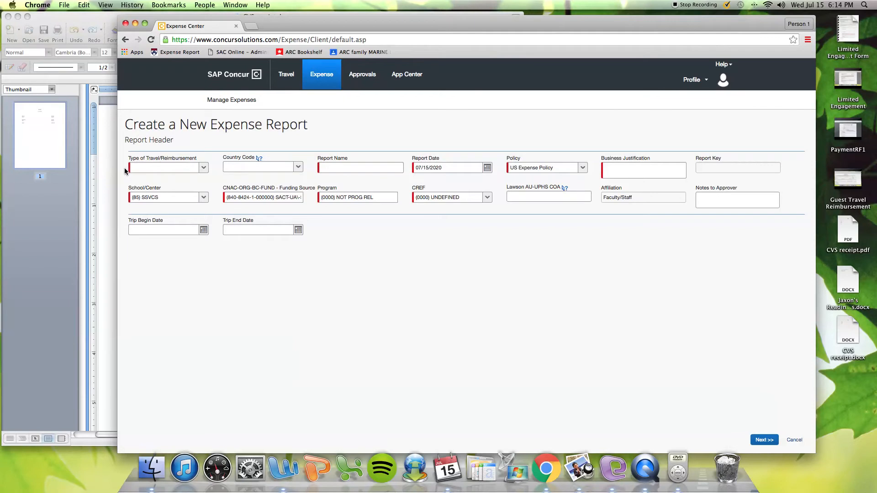
Review the Type of Travel/Reimbursement choices, then bring up CVS receipt.docx in Word
{"action": "left_click", "coordinate": [204, 168]}
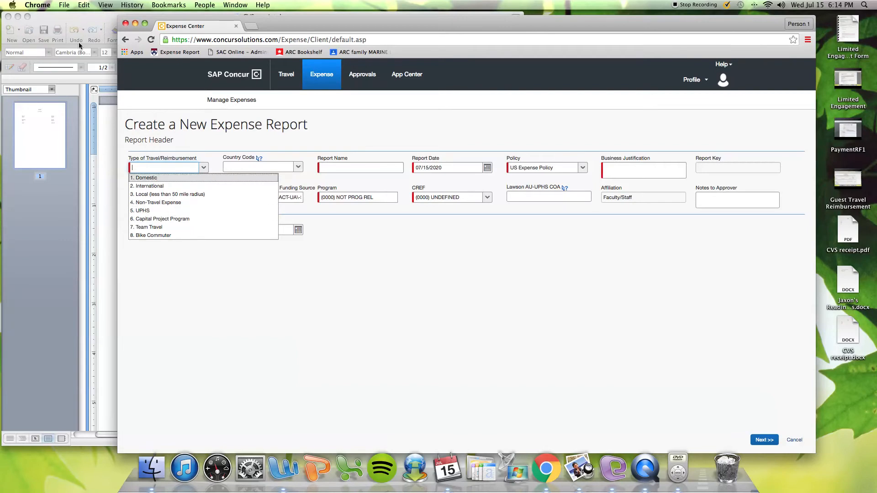
{"action": "left_click", "coordinate": [70, 15]}
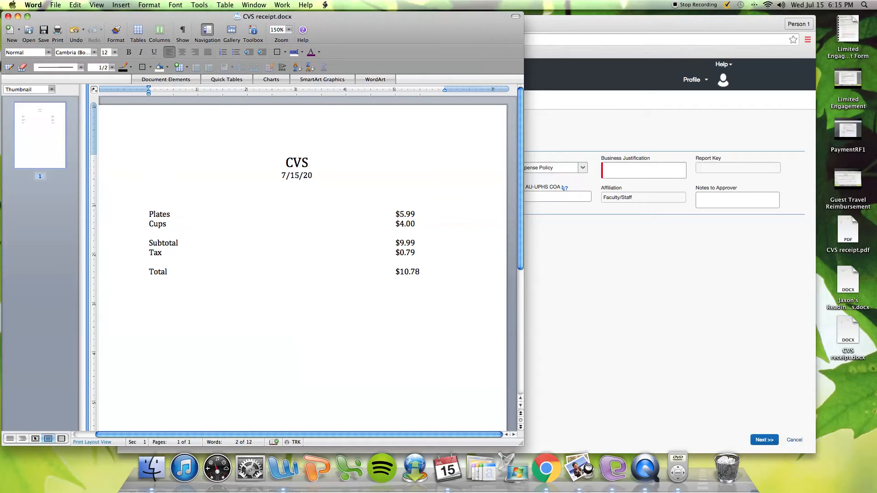
Go back from the $10.78 CVS receipt to the Concur report header
{"action": "left_click", "coordinate": [616, 125]}
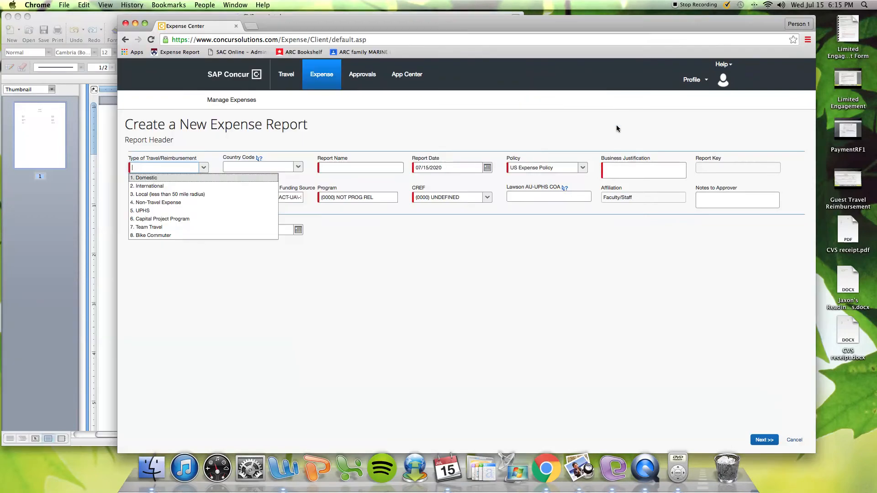
Set type 4. Non-Travel Expense and report name 'Student Group Name - GBM supplies'
{"action": "left_click", "coordinate": [160, 202]}
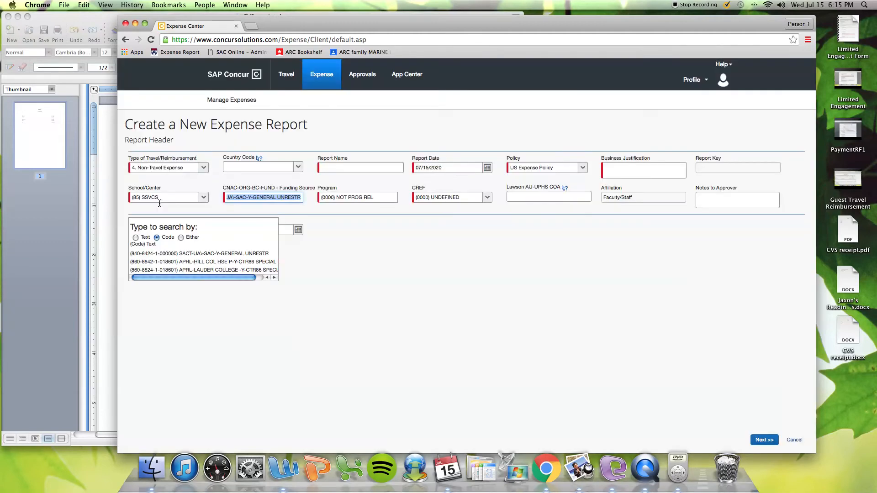
{"action": "left_click", "coordinate": [402, 277]}
{"action": "left_click", "coordinate": [338, 168]}
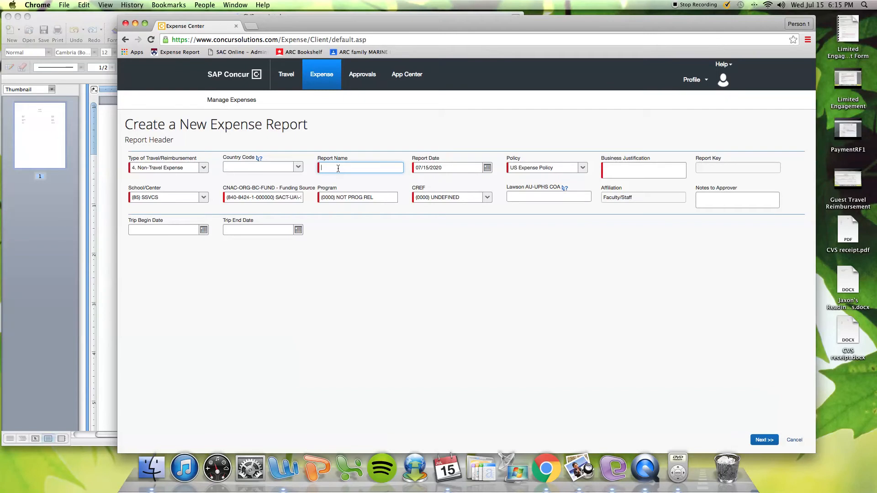
{"action": "type", "text": "S"}
{"action": "left_click", "coordinate": [338, 180]}
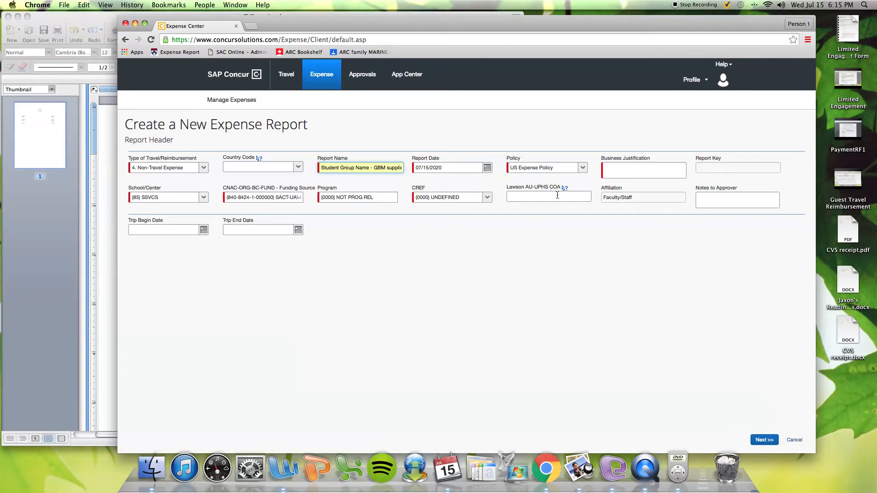
{"action": "left_click", "coordinate": [620, 170]}
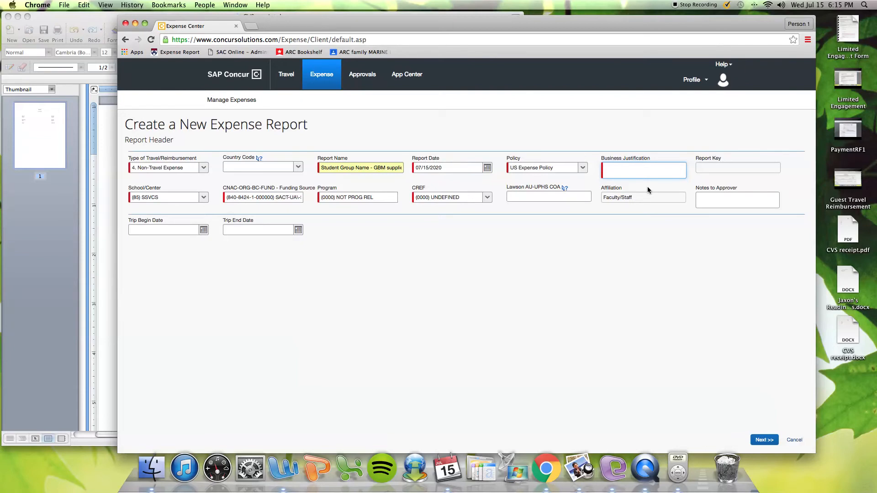
Enter the business justification 'Plates and cups for GBM, dtate. SAC ewquip/supp.'
{"action": "type", "text": "Plates and cups"}
{"action": "type", "text": " for"}
{"action": "type", "text": " GBM"}
{"action": "type", "text": ", dt"}
{"action": "type", "text": "ate"}
{"action": "type", "text": "."}
{"action": "type", "text": "SAC"}
{"action": "type", "text": " ew"}
{"action": "type", "text": "quip"}
{"action": "type", "text": "/supp"}
{"action": "type", "text": "."}
{"action": "left_click", "coordinate": [719, 199]}
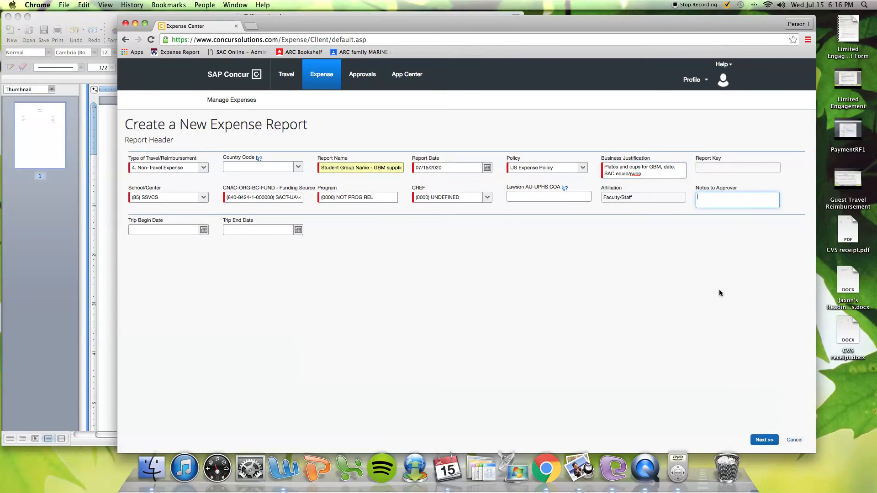
Add an approver note asking to forward the report to a named contact's e-mail, and create the report
{"action": "type", "text": "Please forward thei"}
{"action": "key", "text": "BackSpace"}
{"action": "key", "text": "BackSpace"}
{"action": "type", "text": "is report t"}
{"action": "type", "text": "o"}
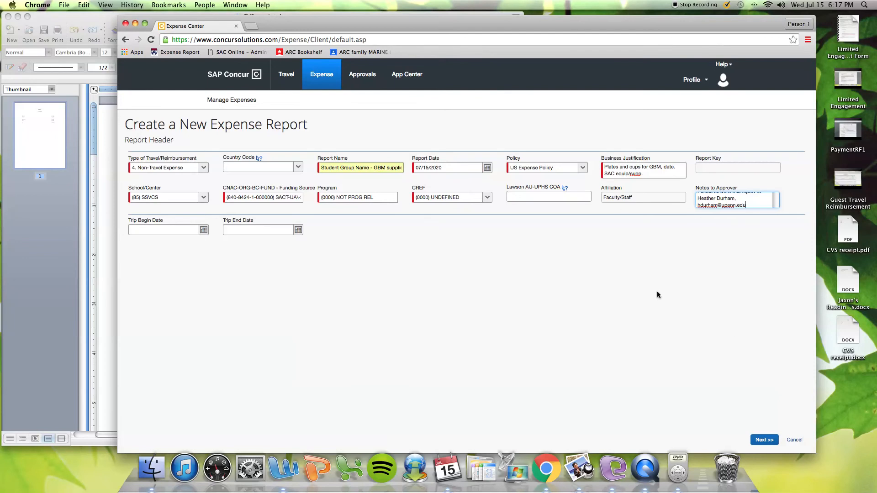
{"action": "left_click", "coordinate": [760, 441]}
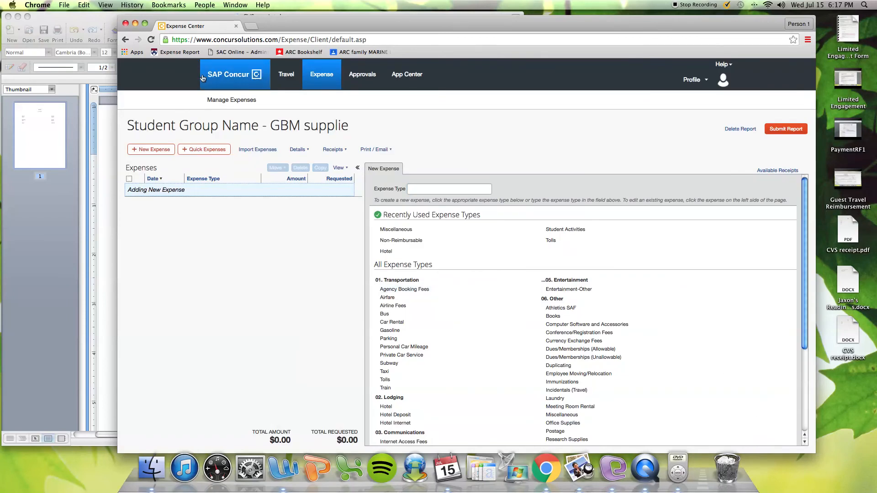
{"action": "left_click", "coordinate": [69, 20]}
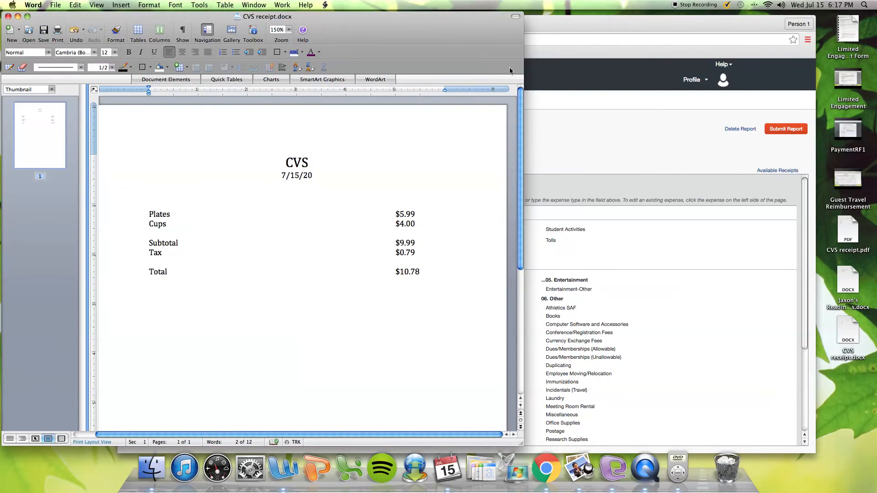
Go back from the CVS receipt to the new report's expense entry in Concur
{"action": "left_click", "coordinate": [562, 30]}
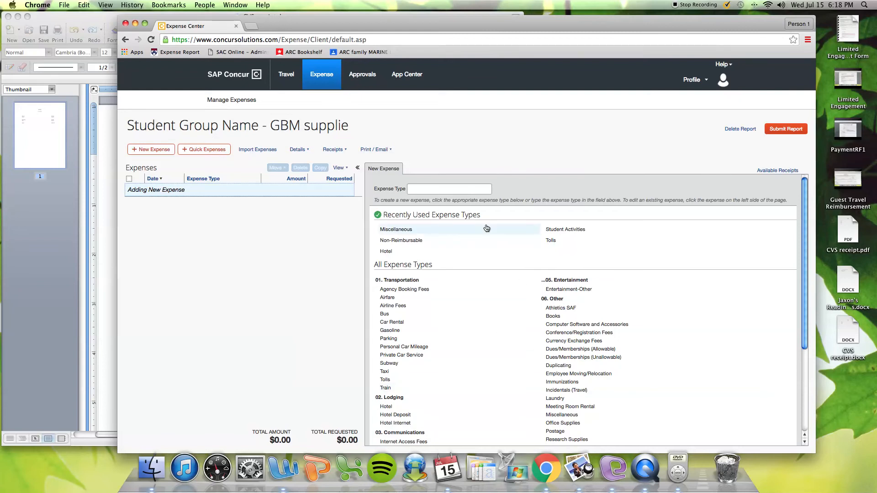
Start a Miscellaneous expense with transaction date 07/15/2020
{"action": "left_click", "coordinate": [424, 232]}
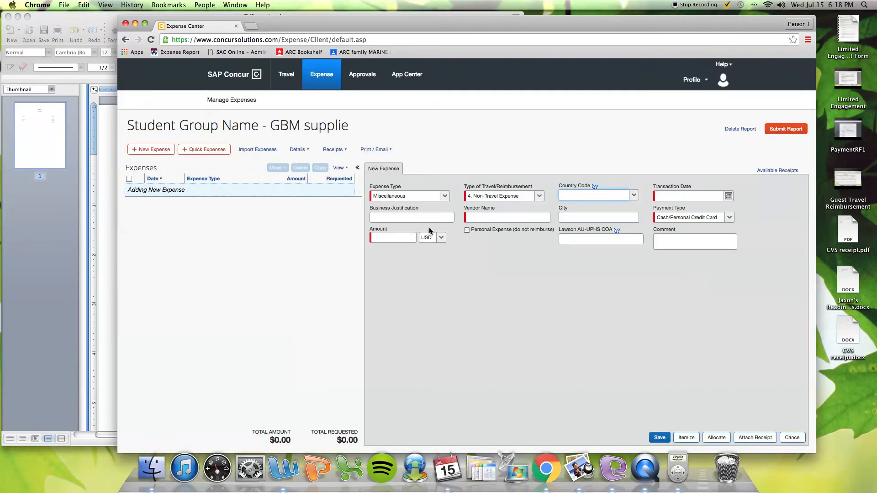
{"action": "left_click", "coordinate": [729, 197]}
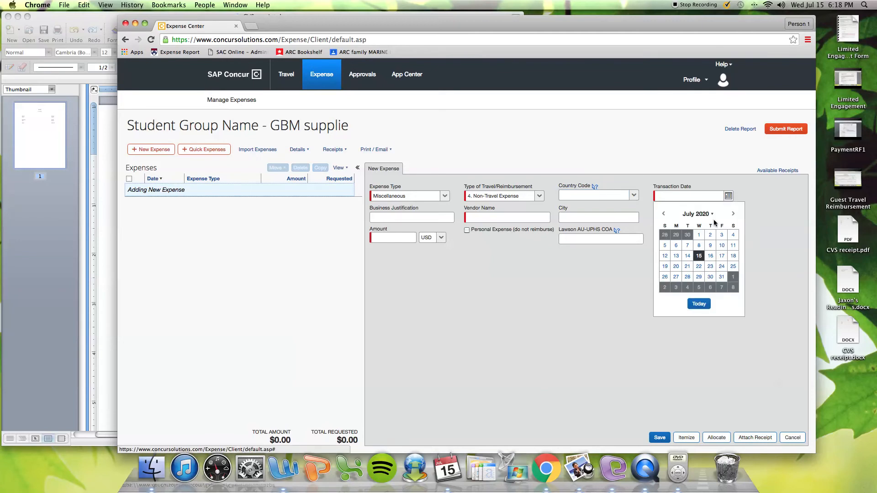
{"action": "left_click", "coordinate": [699, 255]}
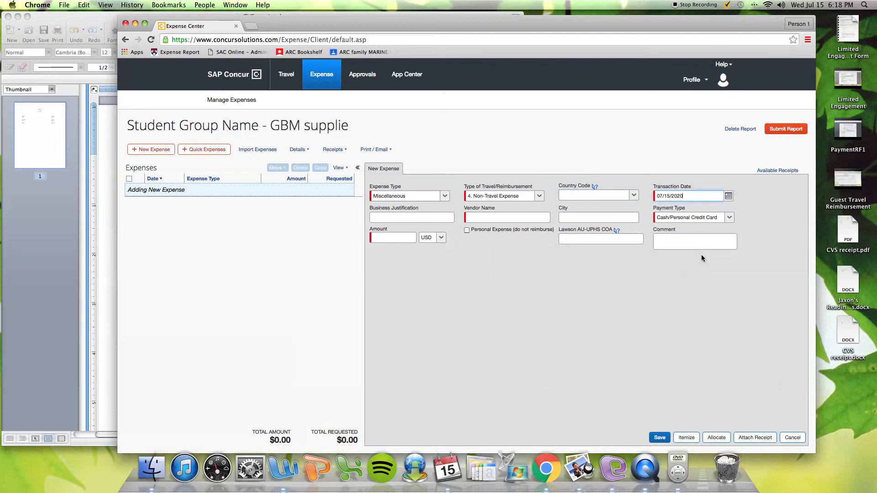
{"action": "left_click", "coordinate": [470, 218]}
{"action": "left_click", "coordinate": [83, 17]}
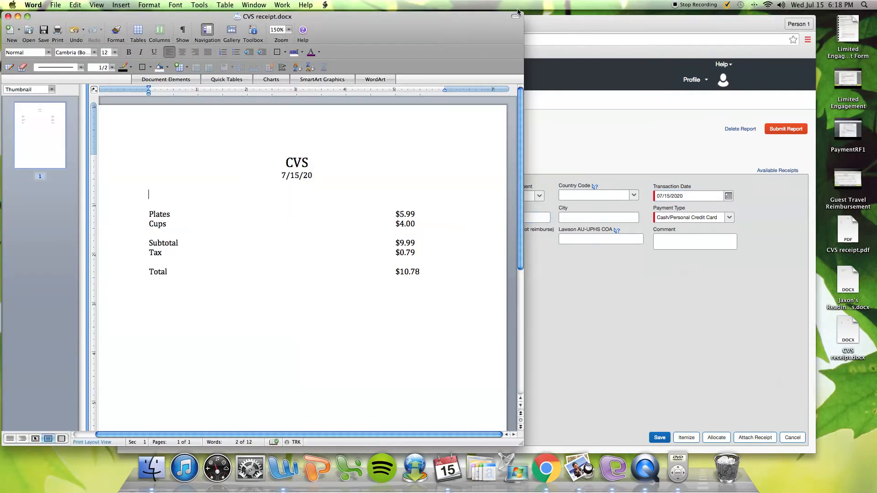
{"action": "left_click", "coordinate": [544, 21]}
Enter vendor CVS and amount 10.78, then save and begin itemizing
{"action": "type", "text": "CVS"}
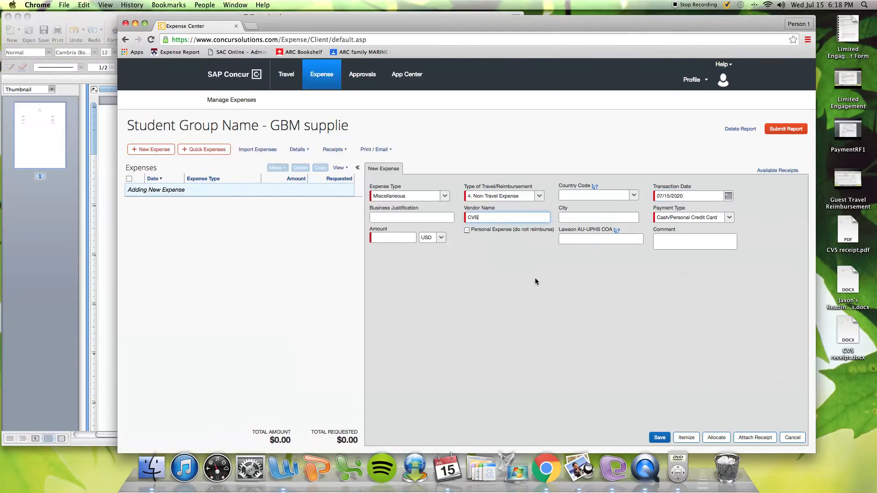
{"action": "left_click", "coordinate": [393, 241]}
{"action": "left_click", "coordinate": [98, 17]}
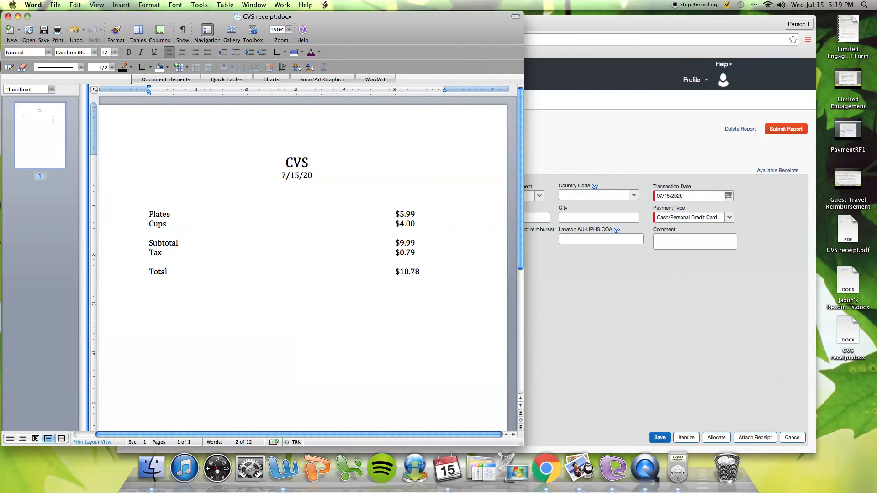
{"action": "left_click", "coordinate": [600, 143]}
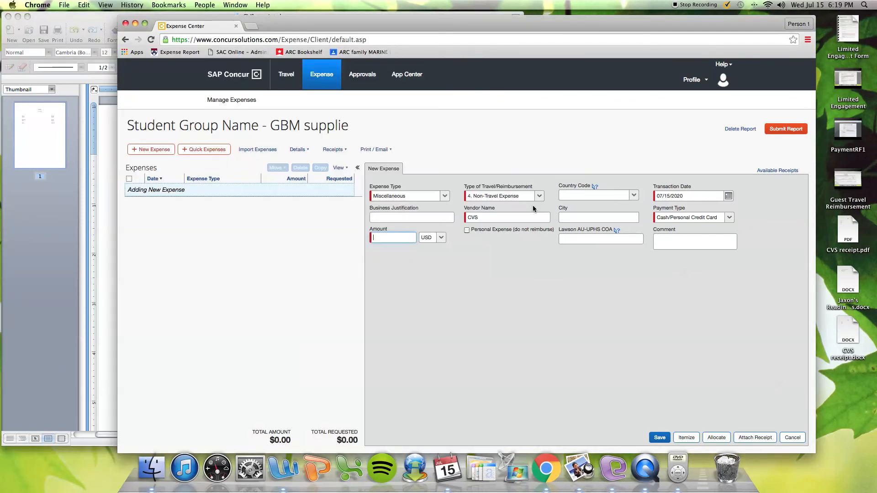
{"action": "type", "text": "10.78"}
{"action": "left_click", "coordinate": [683, 437]}
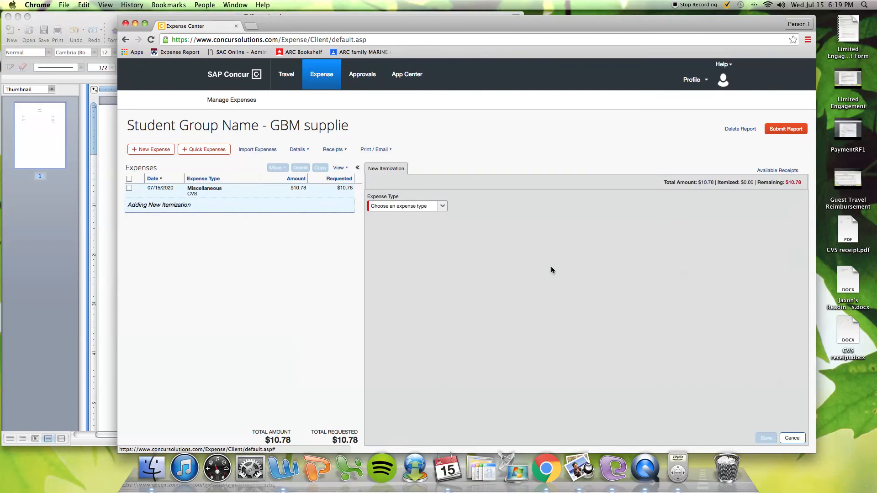
Add a $9.99 Miscellaneous itemization to the CVS expense, checking the amount against the CVS receipt
{"action": "left_click", "coordinate": [442, 207]}
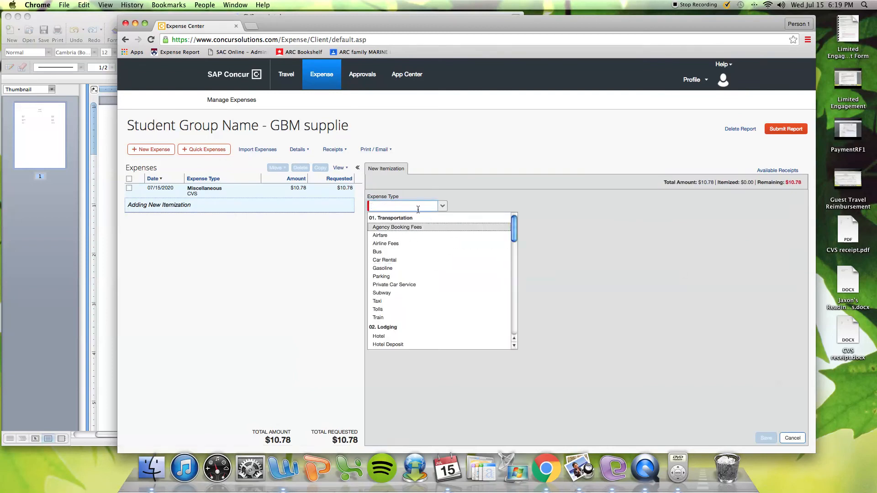
{"action": "type", "text": "mis"}
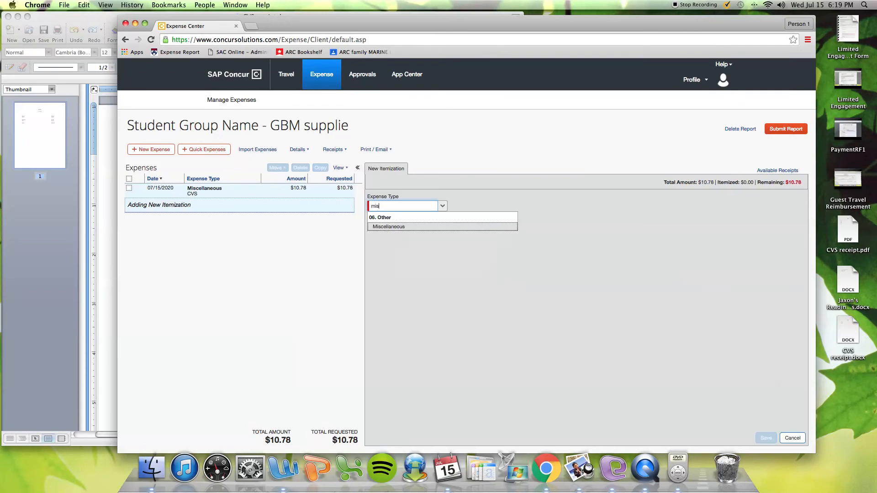
{"action": "left_click", "coordinate": [425, 227]}
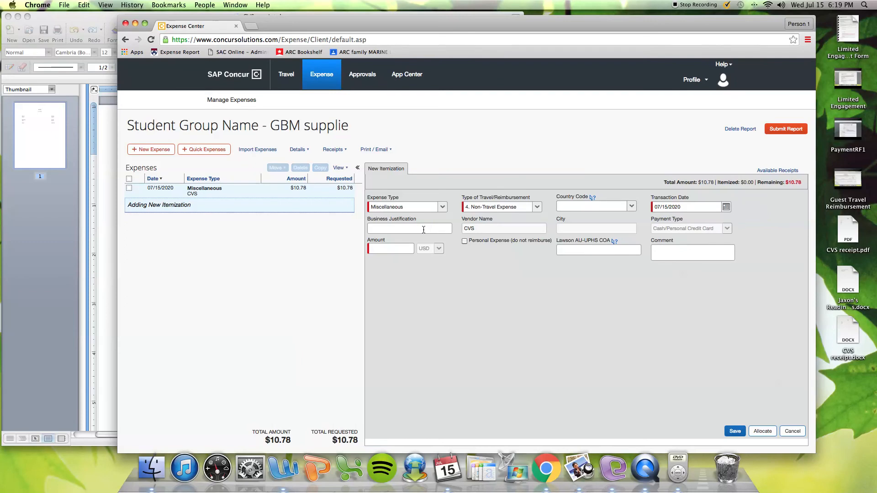
{"action": "left_click", "coordinate": [395, 250]}
{"action": "left_click", "coordinate": [61, 19]}
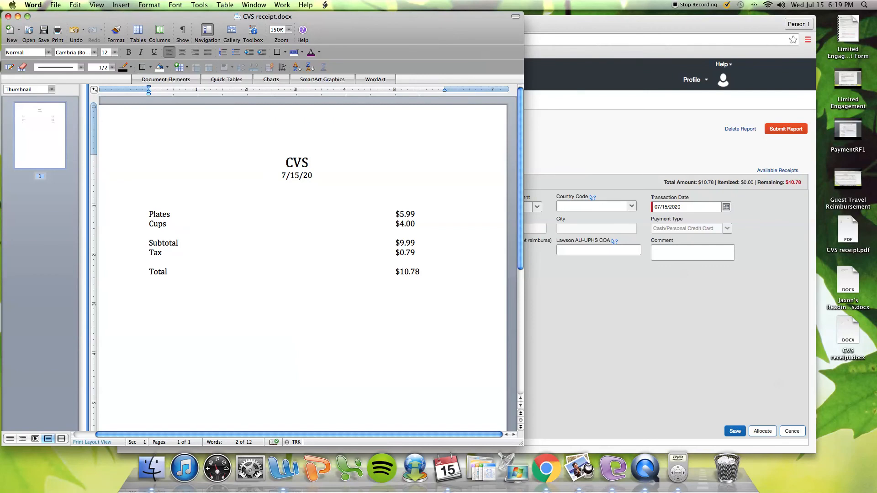
{"action": "left_click", "coordinate": [587, 38]}
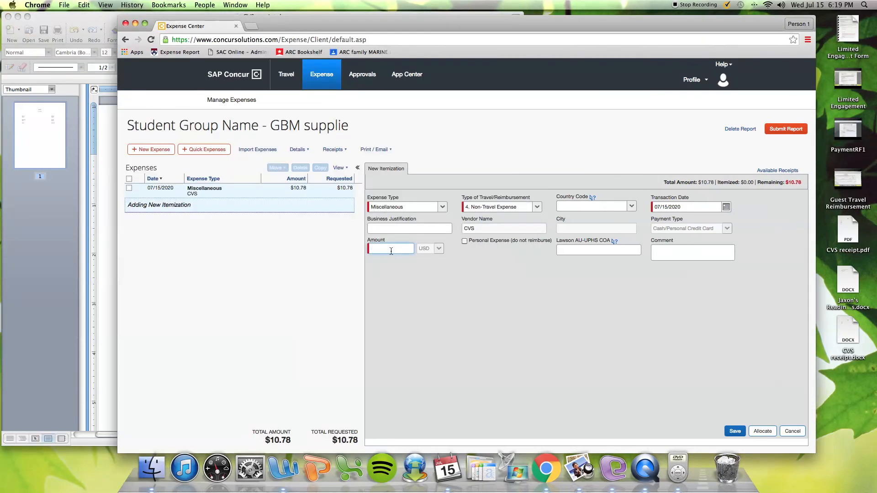
{"action": "type", "text": "9.99"}
{"action": "left_click", "coordinate": [733, 432]}
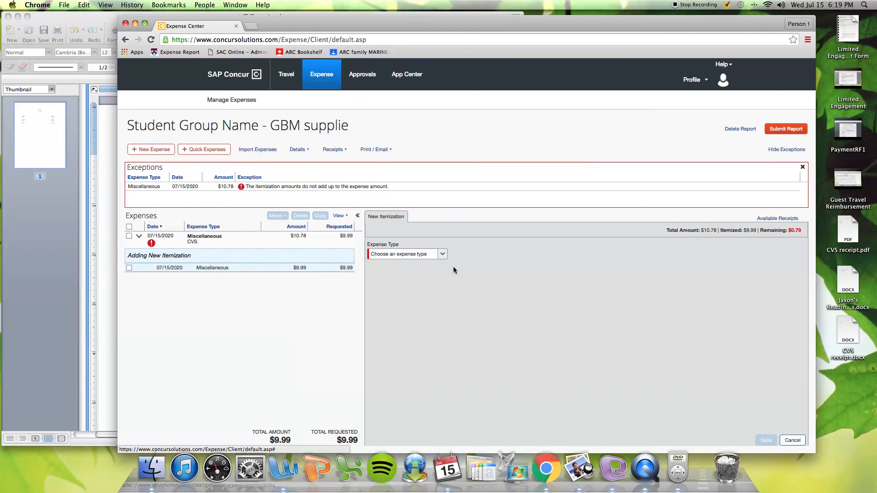
Save a second CVS itemization of type Non-Reimbursable for the leftover $0.79
{"action": "left_click", "coordinate": [443, 254]}
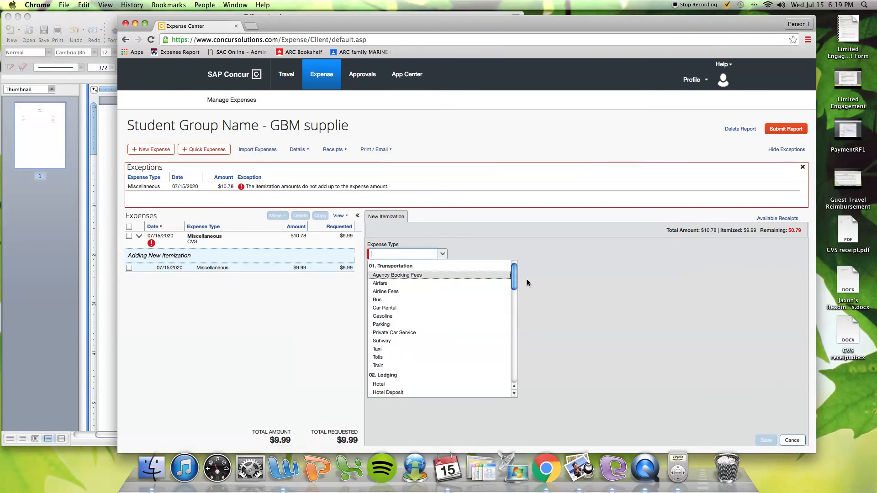
{"action": "left_click_drag", "start_coordinate": [514, 275], "coordinate": [509, 378]}
{"action": "left_click", "coordinate": [395, 393]}
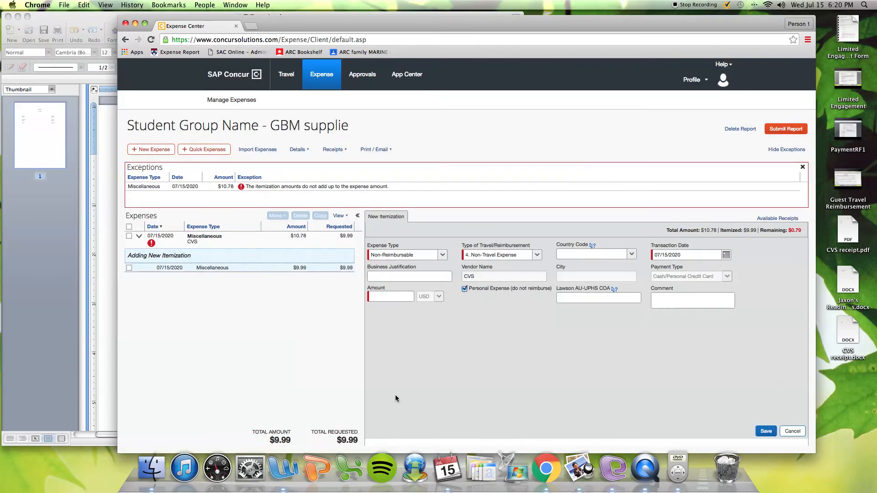
{"action": "left_click", "coordinate": [392, 297]}
{"action": "type", "text": "."}
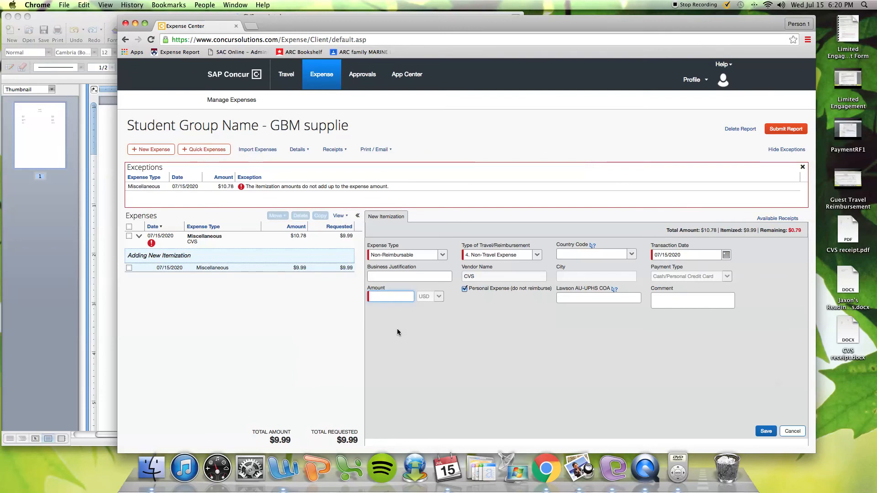
{"action": "type", "text": "79"}
{"action": "left_click", "coordinate": [764, 431]}
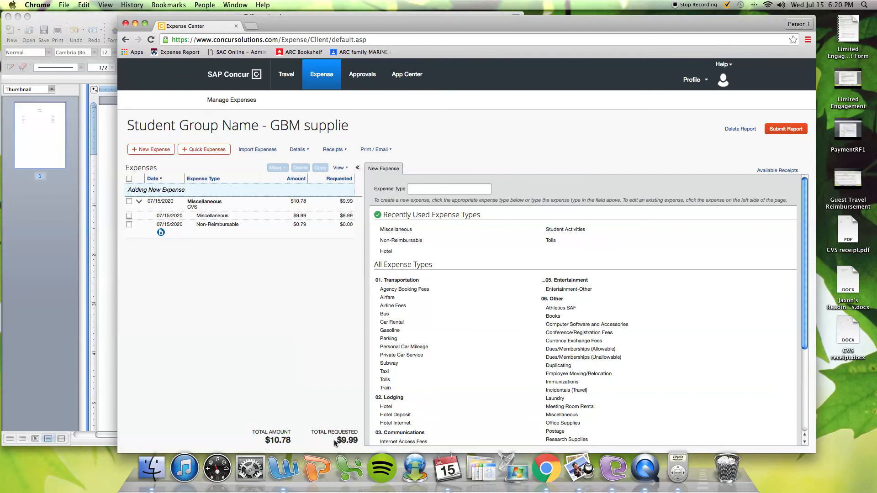
Attach CVS receipt.pdf from Available Receipts to the Miscellaneous CVS expense
{"action": "left_click", "coordinate": [242, 201]}
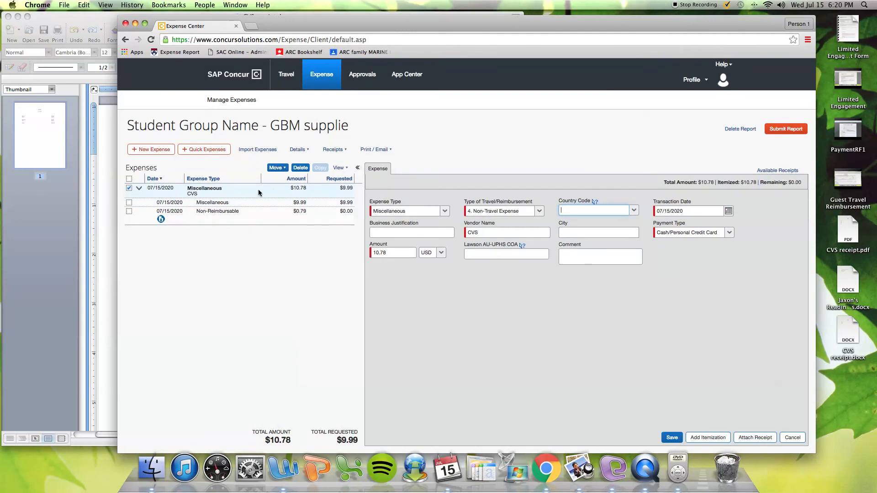
{"action": "left_click", "coordinate": [756, 439]}
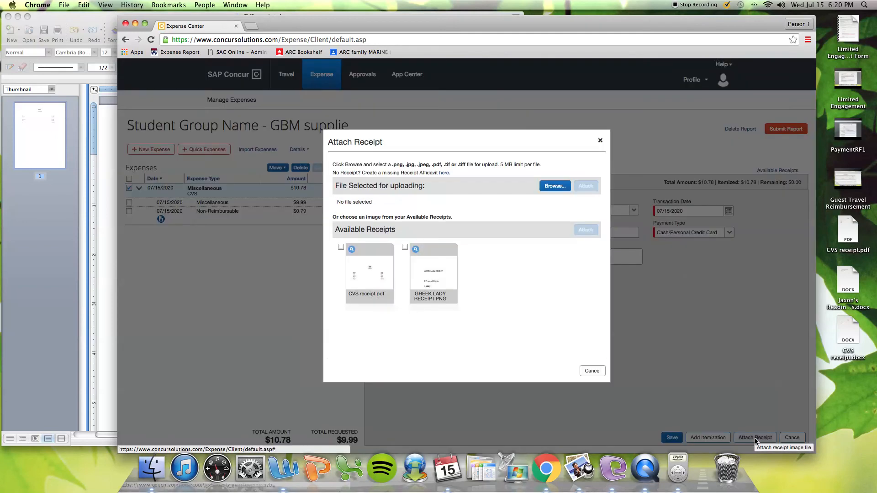
{"action": "left_click", "coordinate": [340, 248]}
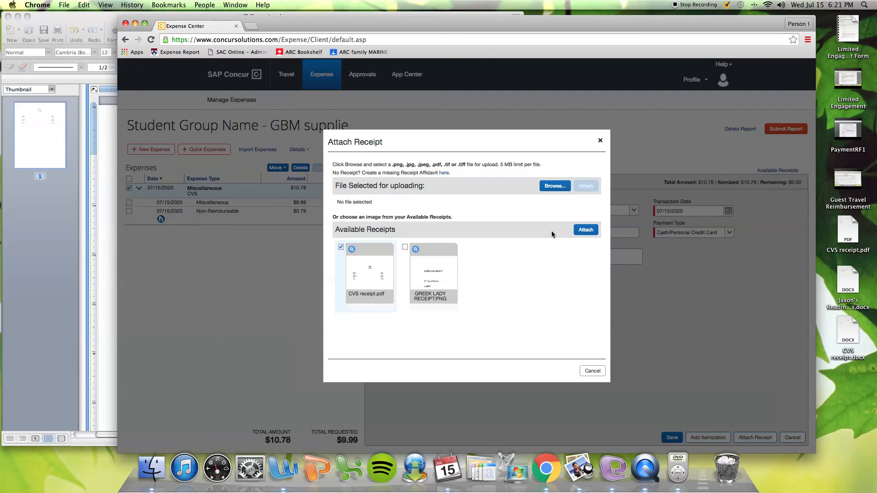
{"action": "left_click", "coordinate": [580, 231]}
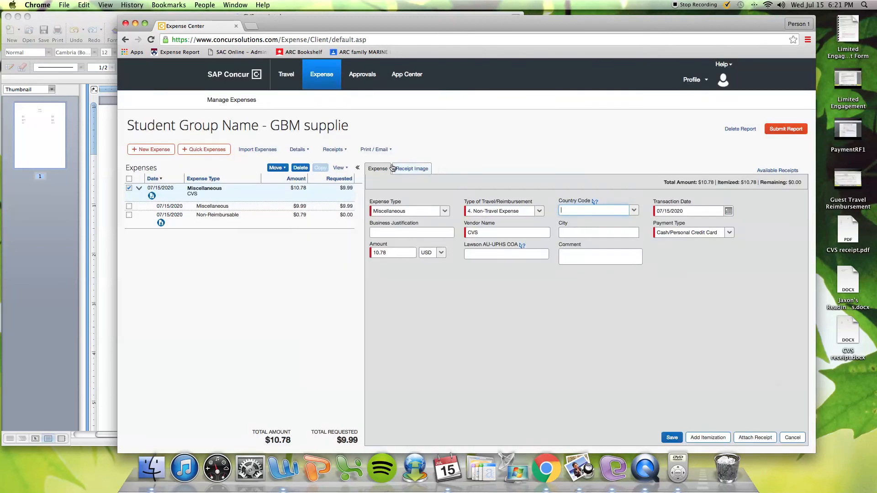
Check the attached receipt image, save the CVS expense, and start submitting the $10.78 report
{"action": "left_click", "coordinate": [404, 170]}
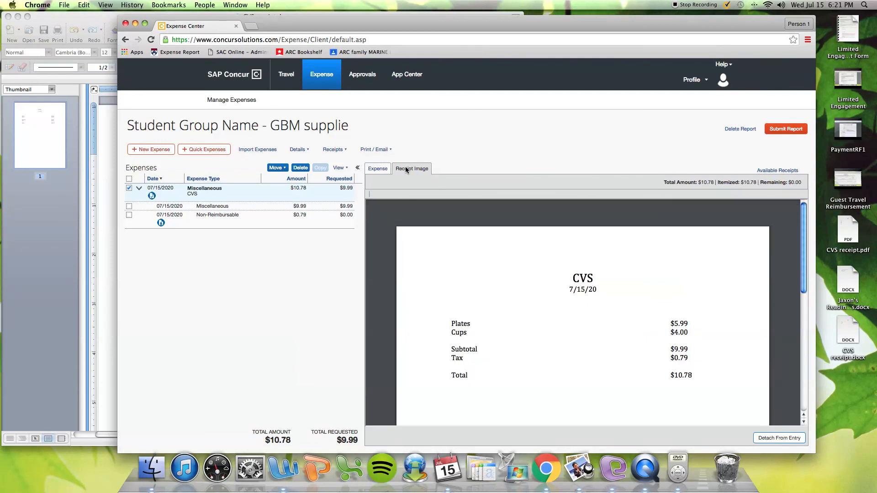
{"action": "left_click", "coordinate": [376, 169]}
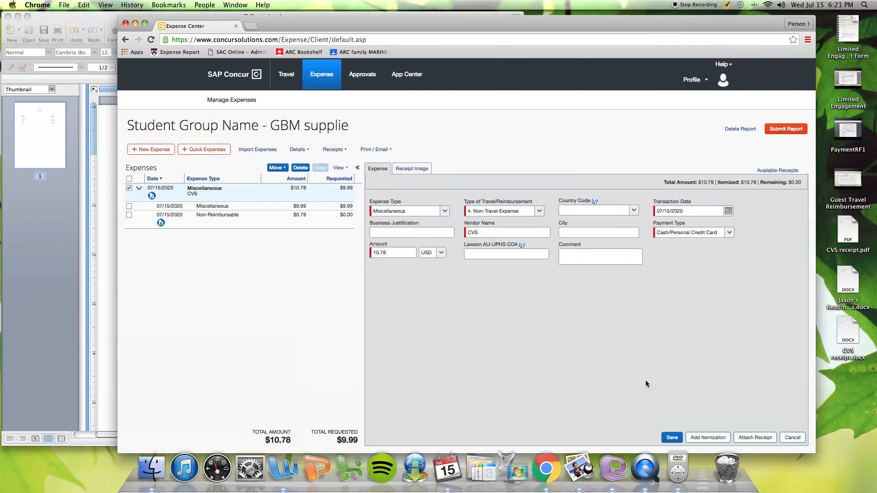
{"action": "left_click", "coordinate": [671, 437]}
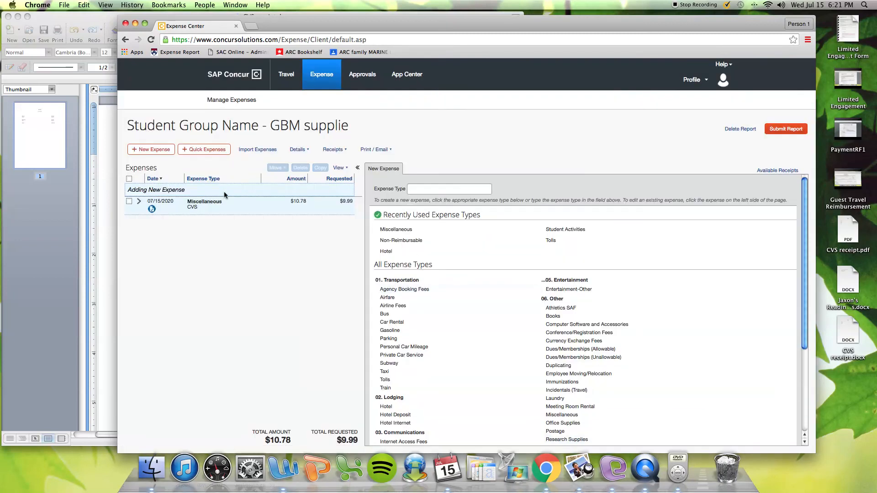
{"action": "left_click", "coordinate": [139, 201]}
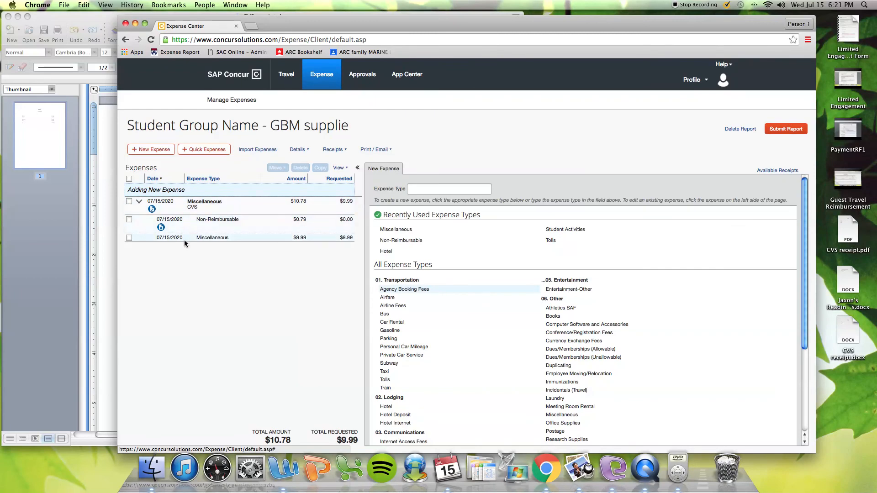
{"action": "left_click", "coordinate": [783, 131]}
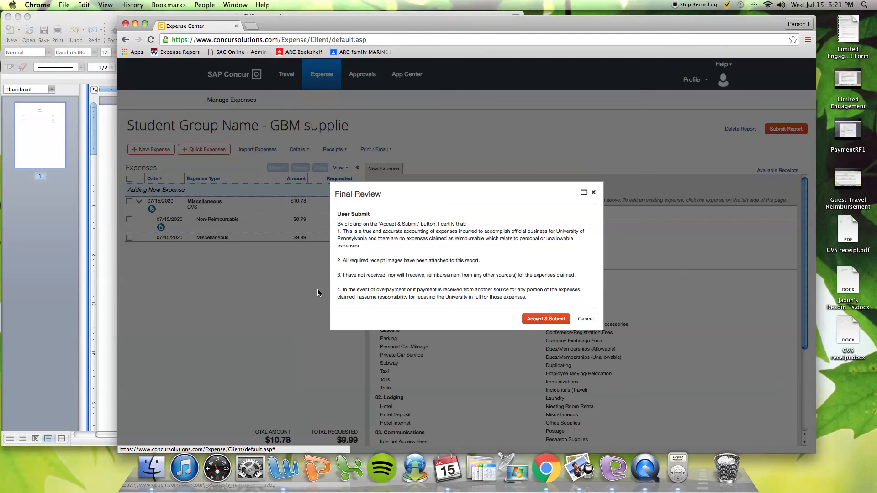
Accept the Final Review certification to submit the GBM supplie report, then close the confirmation
{"action": "left_click", "coordinate": [534, 323]}
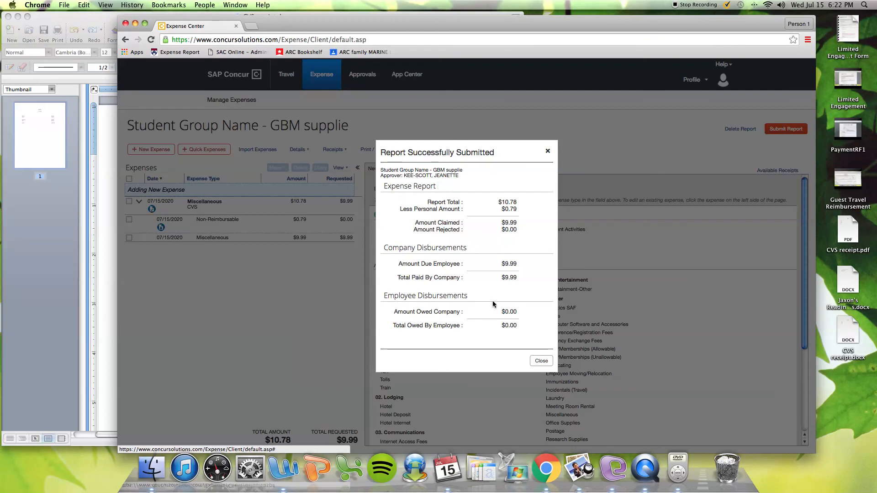
{"action": "left_click", "coordinate": [536, 360]}
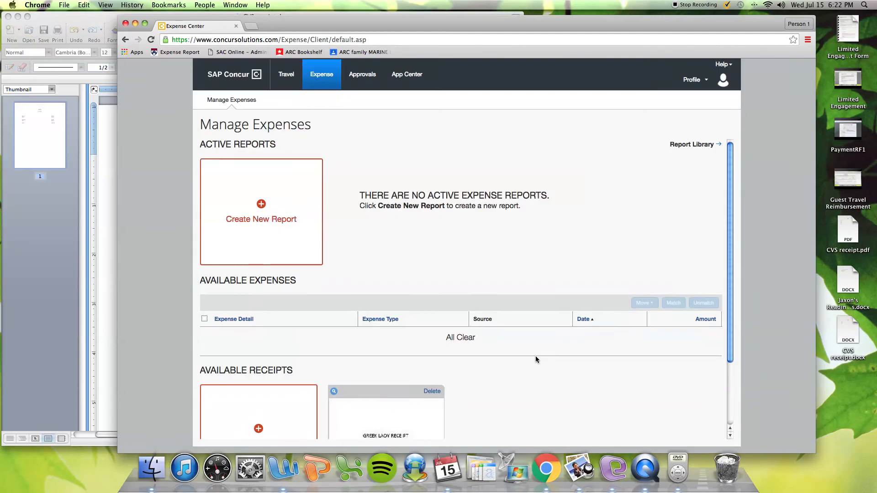